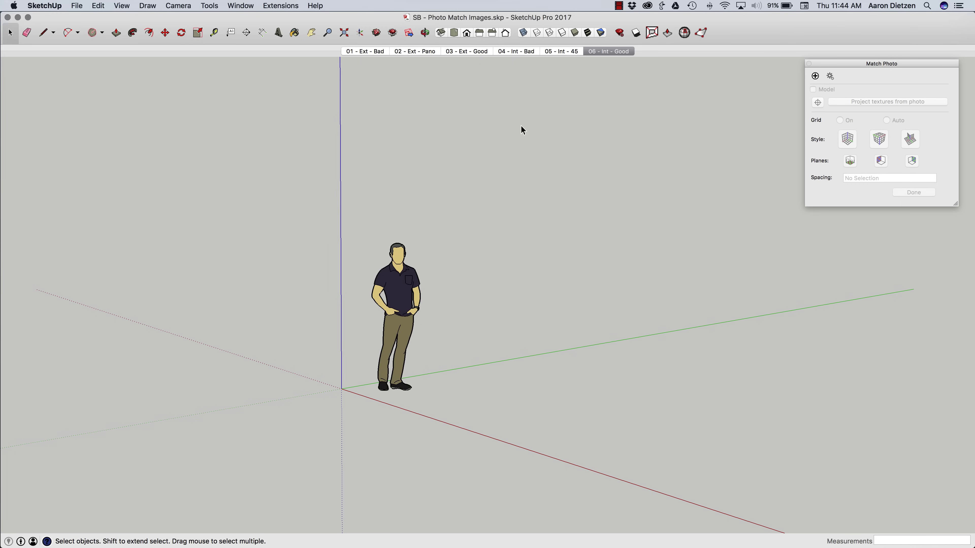
Step: In scene 01 - Ext - Bad, edit the photo match and align the red vanishing lines with the middle bay's eave and ground-floor opening top
{"action": "left_click", "coordinate": [360, 53]}
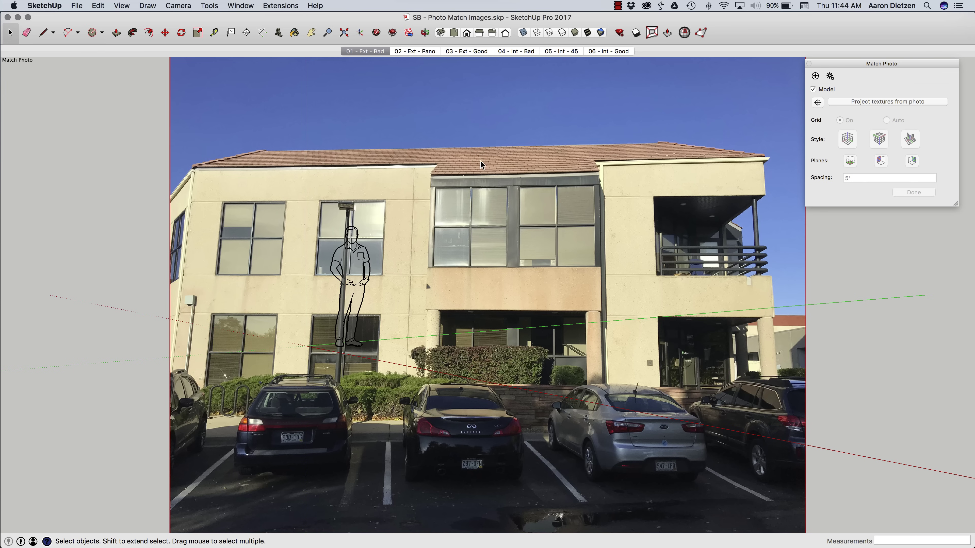
{"action": "left_click", "coordinate": [830, 77]}
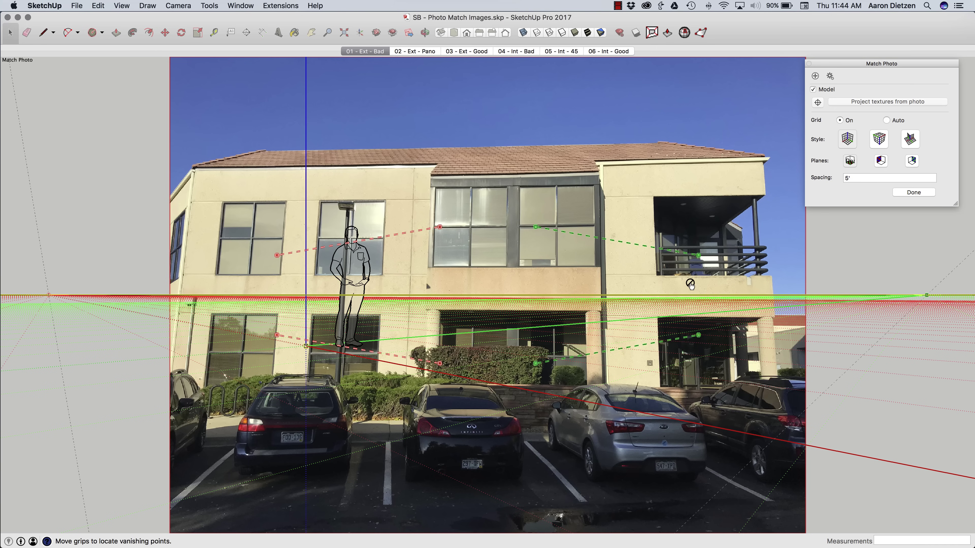
{"action": "left_click_drag", "start_coordinate": [440, 228], "coordinate": [597, 172]}
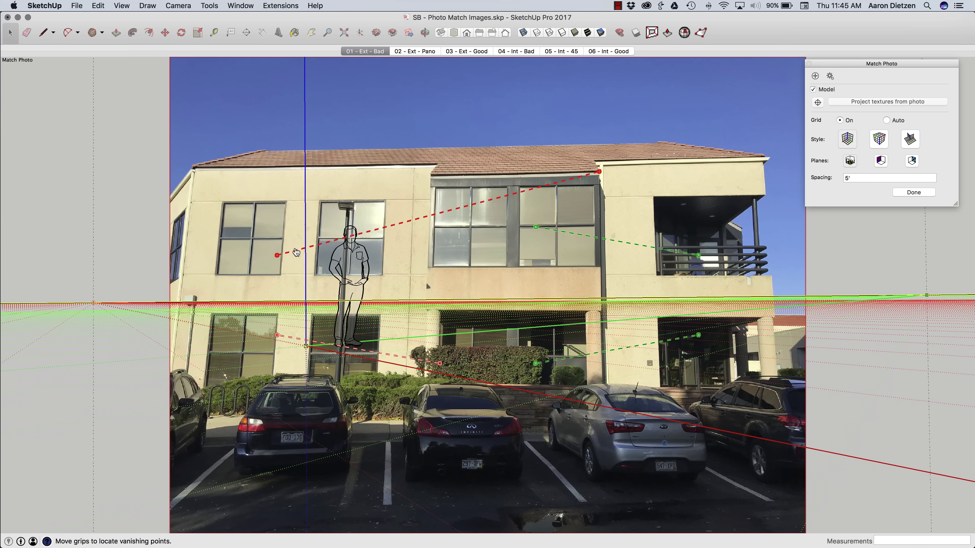
{"action": "left_click_drag", "start_coordinate": [278, 255], "coordinate": [433, 176]}
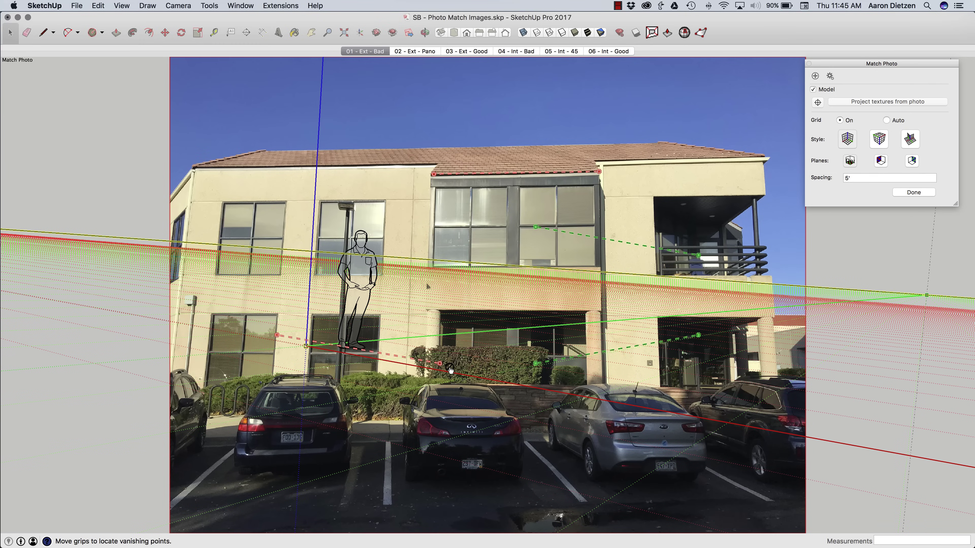
{"action": "left_click_drag", "start_coordinate": [440, 364], "coordinate": [602, 312]}
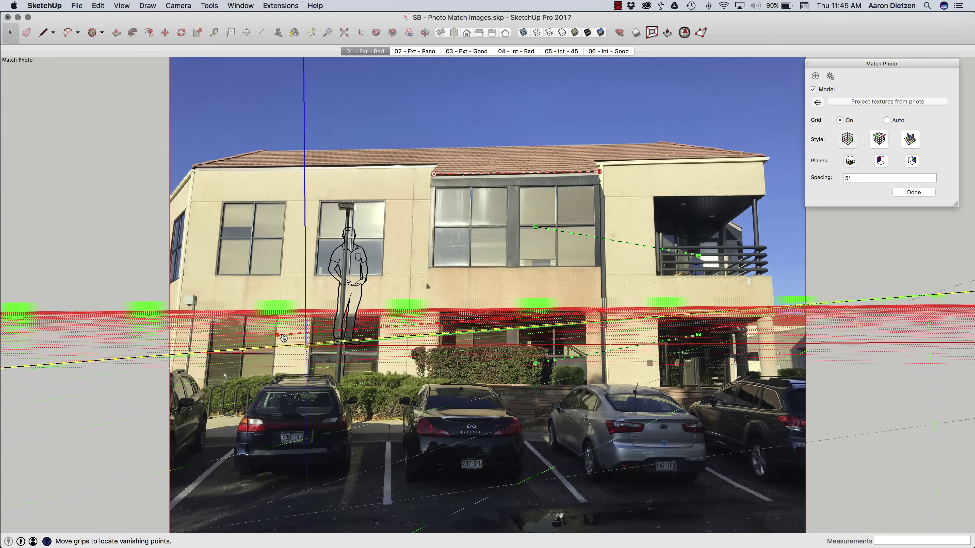
{"action": "left_click_drag", "start_coordinate": [276, 336], "coordinate": [429, 311]}
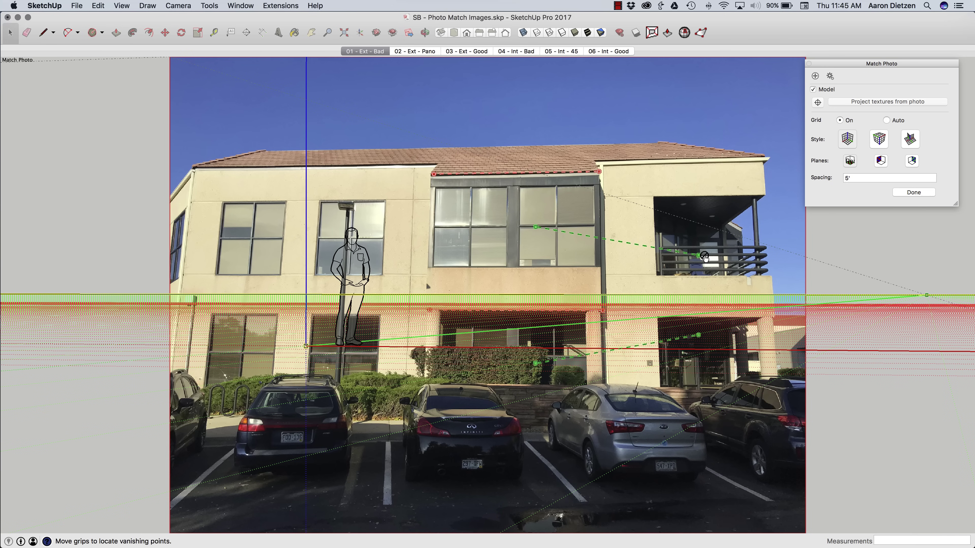
Step: Align the two green vanishing lines with the receding edges of the upper balcony and the ground-floor porch
{"action": "left_click_drag", "start_coordinate": [698, 255], "coordinate": [765, 196]}
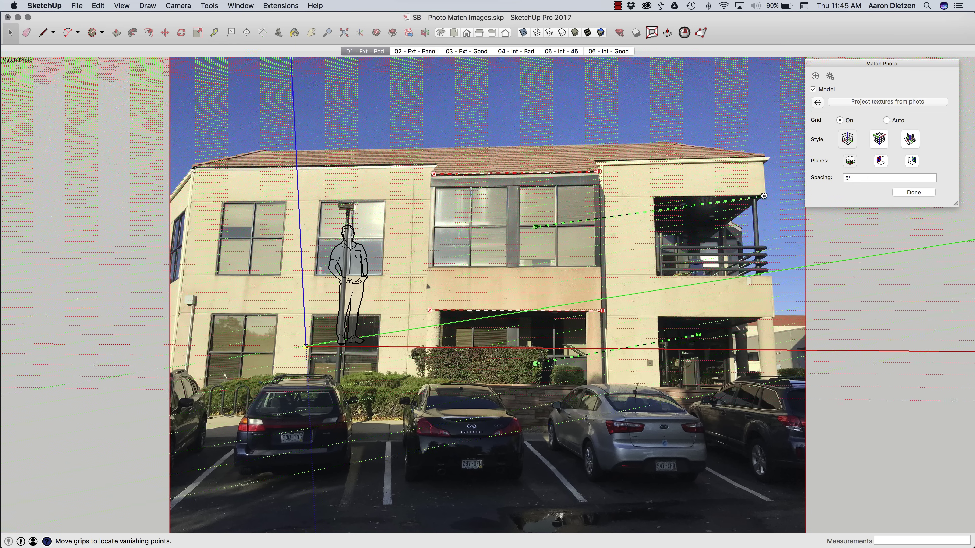
{"action": "left_click_drag", "start_coordinate": [535, 227], "coordinate": [709, 239]}
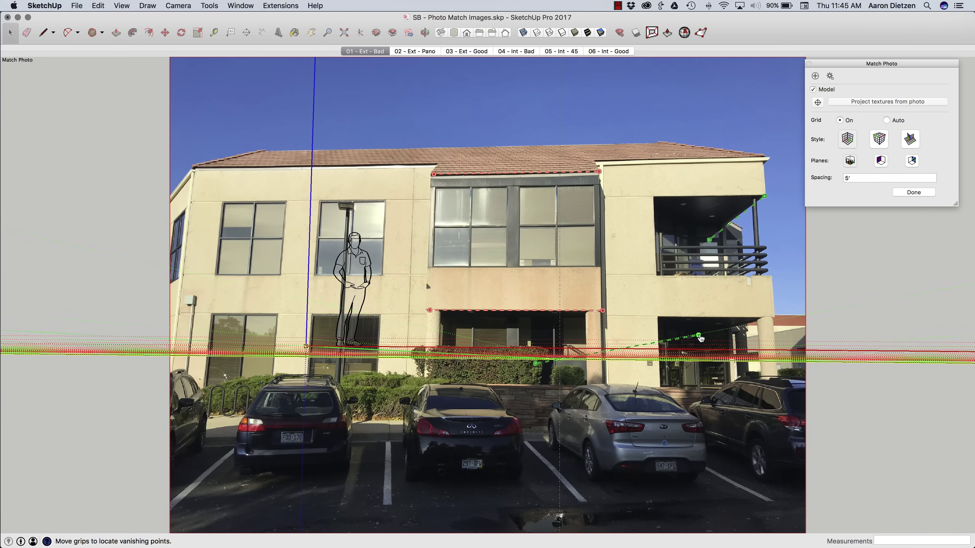
{"action": "left_click_drag", "start_coordinate": [699, 336], "coordinate": [776, 318]}
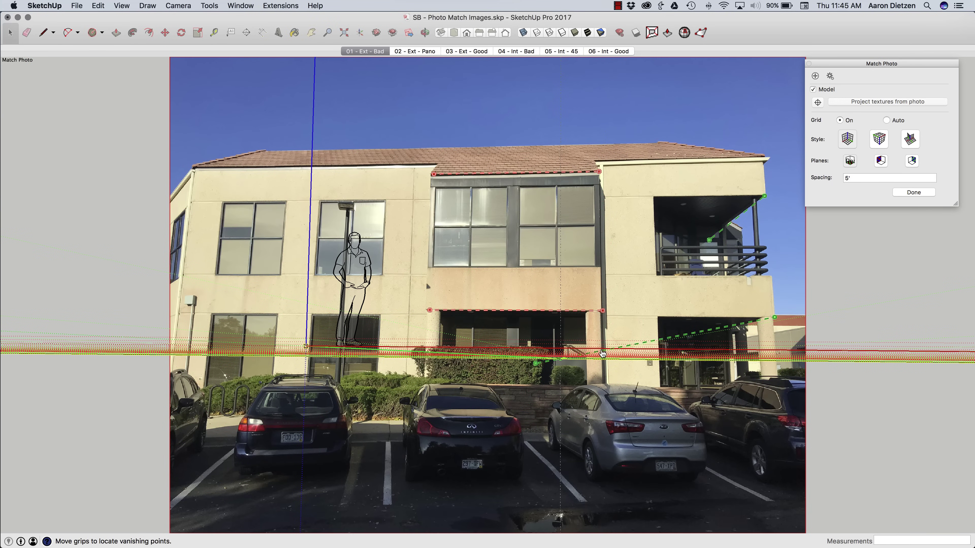
{"action": "left_click_drag", "start_coordinate": [535, 364], "coordinate": [723, 332]}
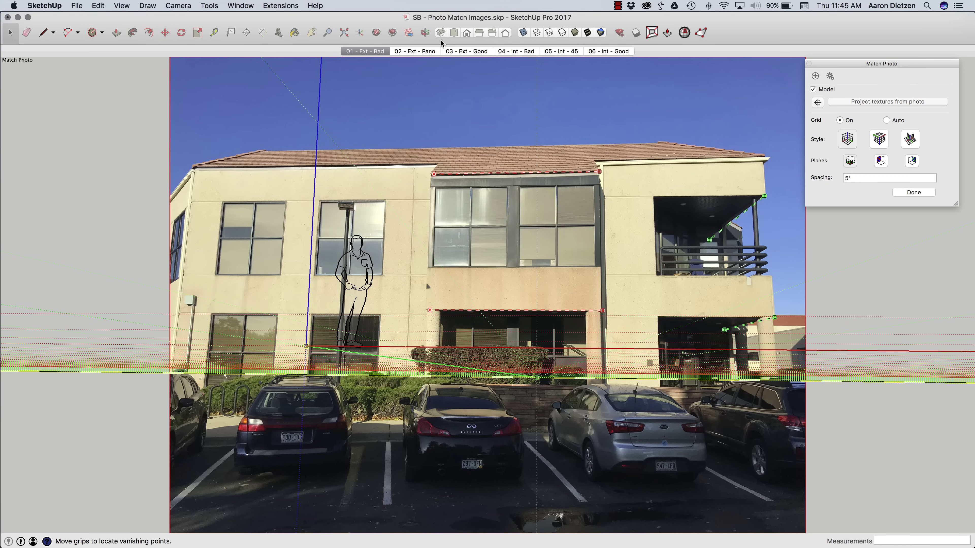
Step: Switch to scene 02 - Ext - Pano and stretch the upper red vanishing line along the building's roof edge from near corner to far end
{"action": "left_click", "coordinate": [413, 51]}
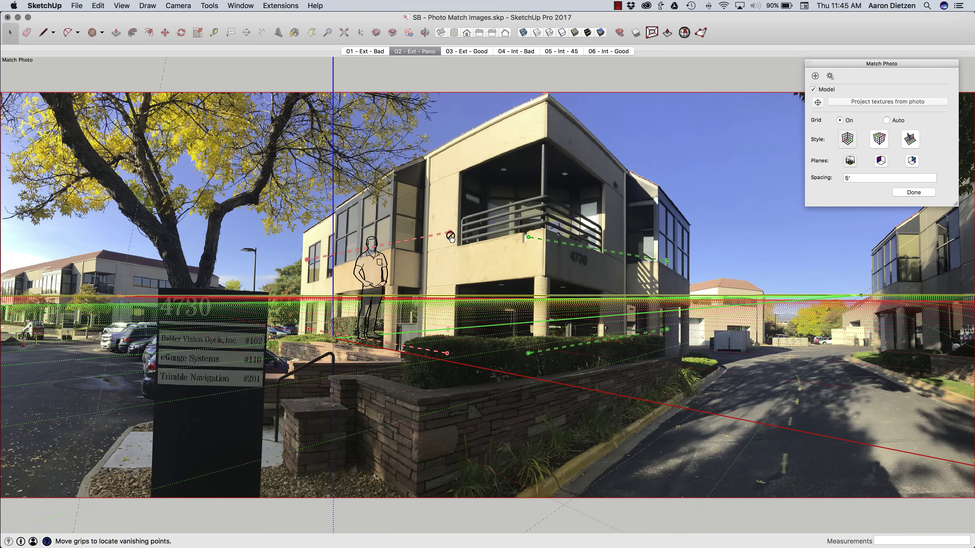
{"action": "left_click_drag", "start_coordinate": [451, 231], "coordinate": [549, 93]}
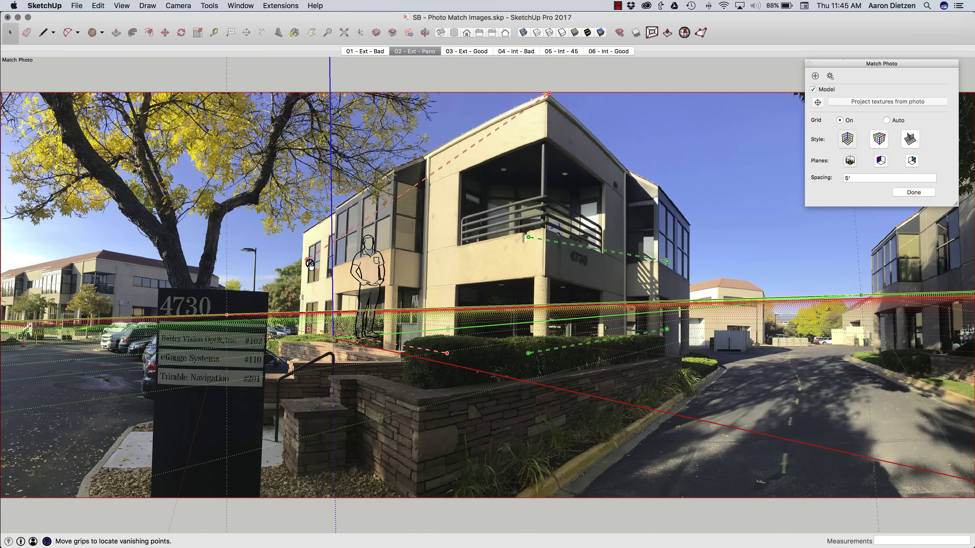
{"action": "left_click_drag", "start_coordinate": [308, 265], "coordinate": [305, 239]}
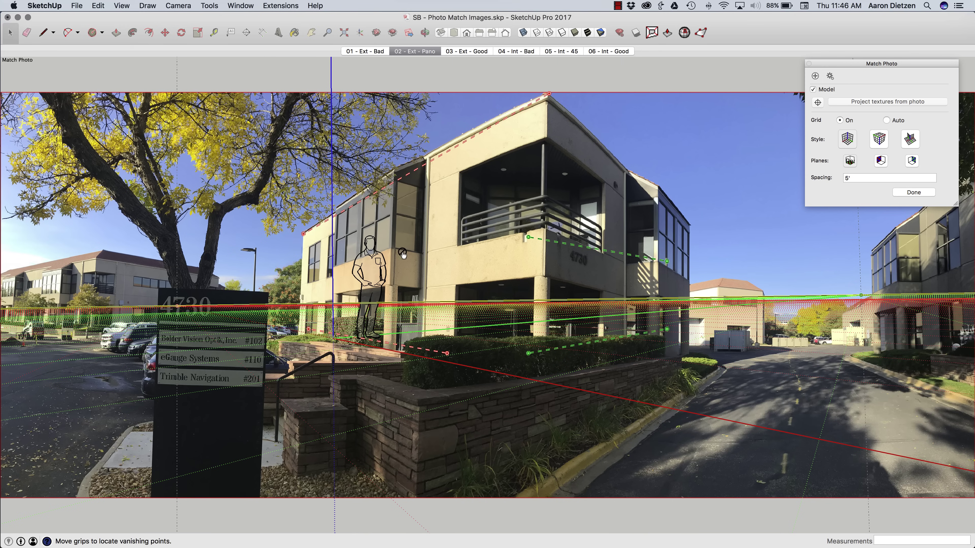
Step: In scene 03 - Ext - Good, align the red vanishing lines with the left facade's roof edge and the short side of the stone wall's top
{"action": "left_click", "coordinate": [467, 51]}
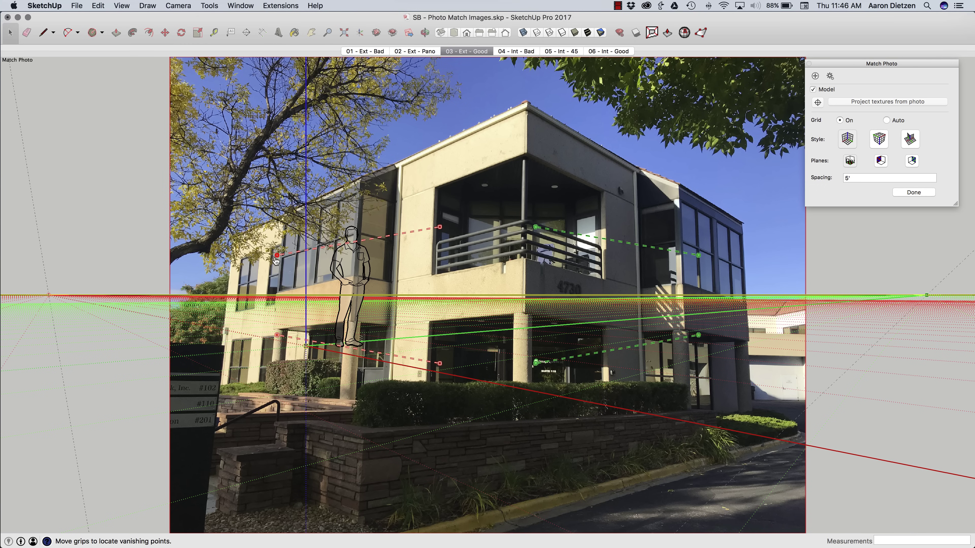
{"action": "left_click_drag", "start_coordinate": [276, 255], "coordinate": [233, 237]}
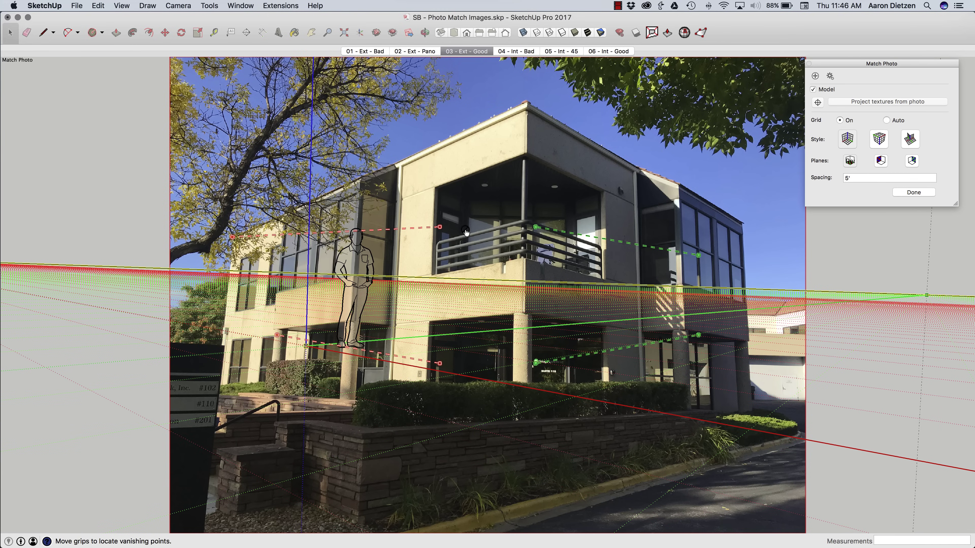
{"action": "left_click_drag", "start_coordinate": [440, 228], "coordinate": [526, 103]}
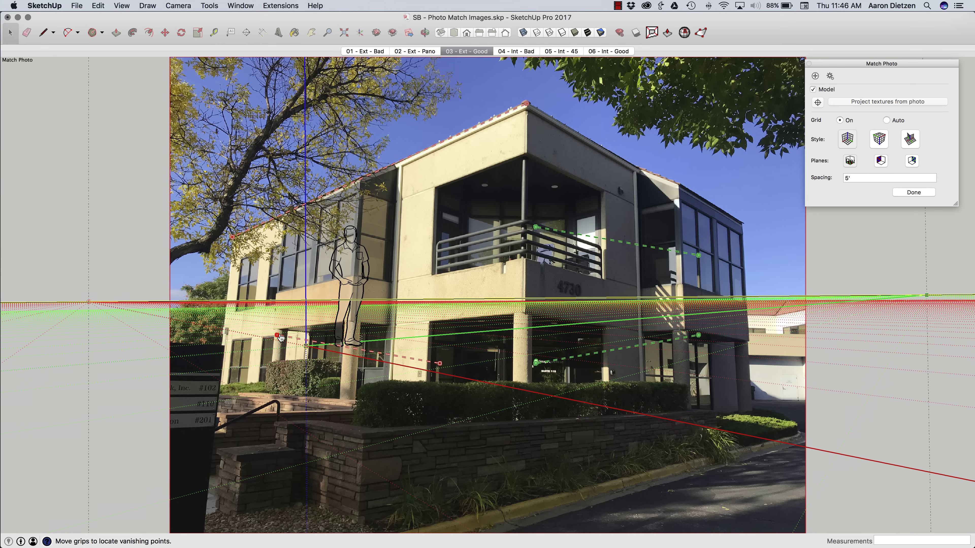
{"action": "left_click_drag", "start_coordinate": [278, 335], "coordinate": [305, 423]}
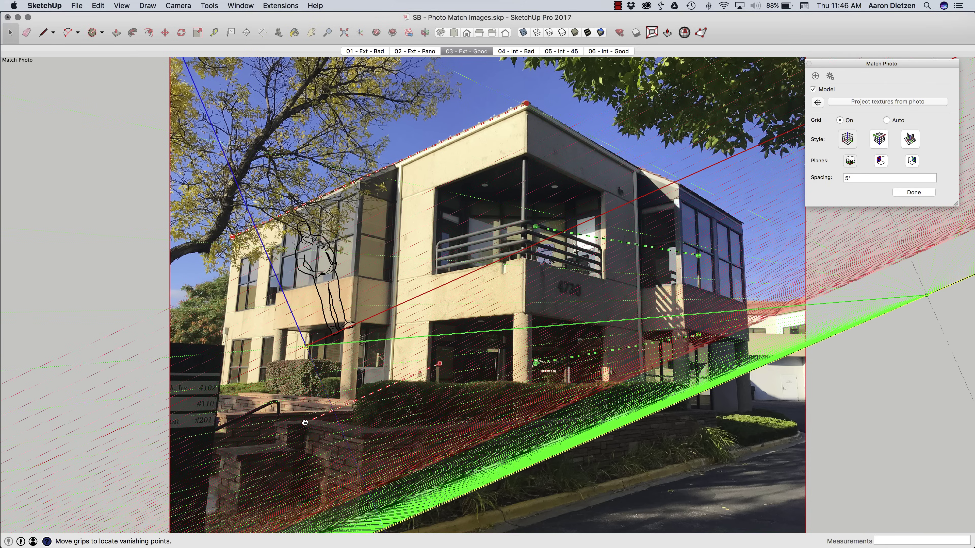
{"action": "left_click_drag", "start_coordinate": [441, 364], "coordinate": [364, 435]}
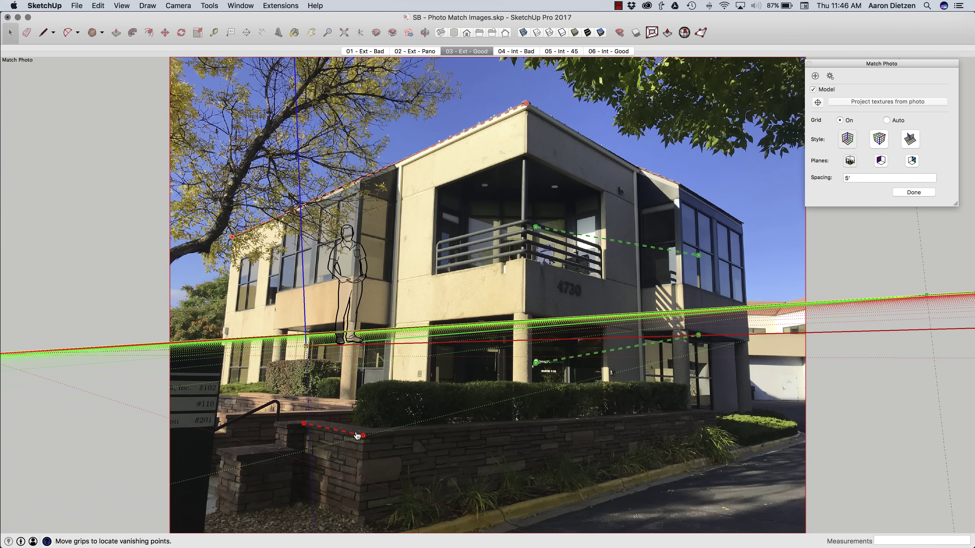
Step: Align the green vanishing lines with the right facade's roof edge and the long top edge of the stone wall
{"action": "left_click_drag", "start_coordinate": [537, 228], "coordinate": [528, 103]}
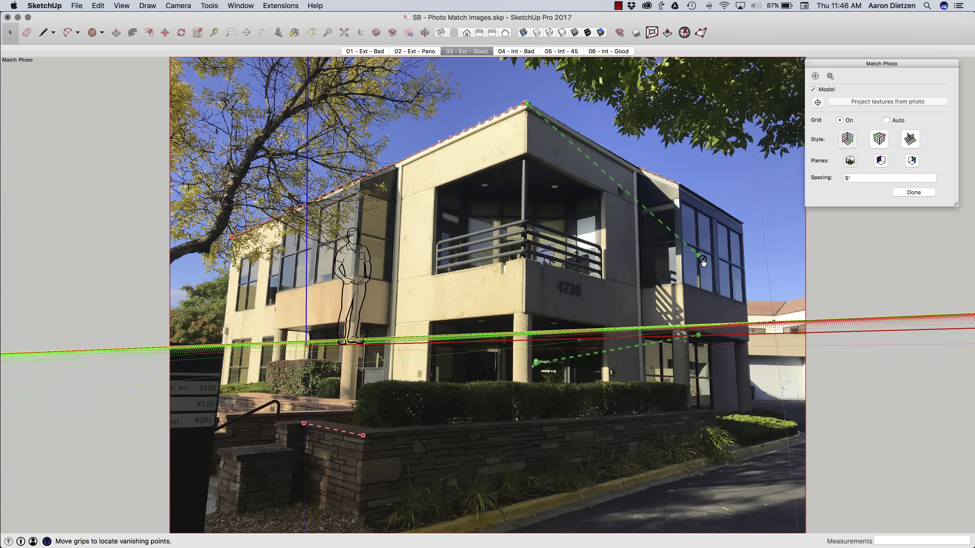
{"action": "left_click_drag", "start_coordinate": [699, 256], "coordinate": [640, 171]}
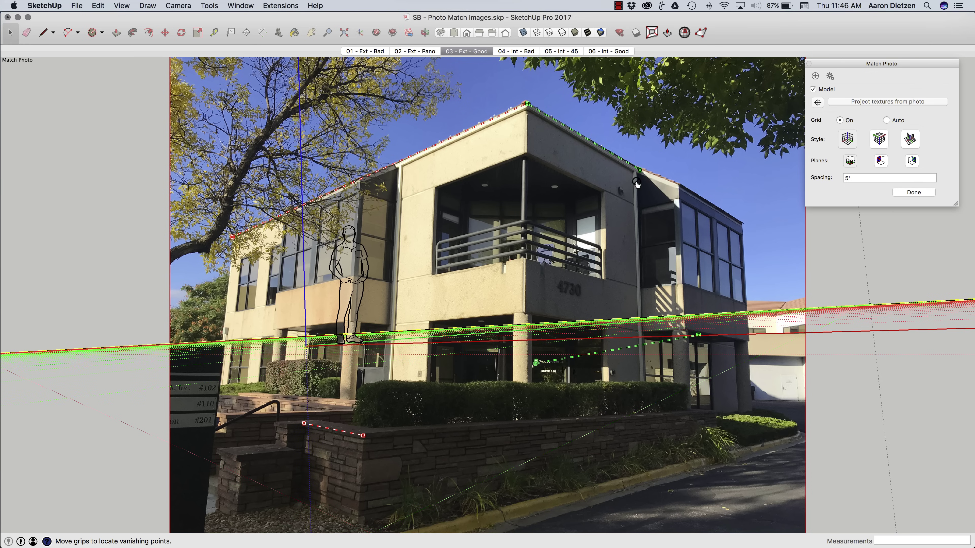
{"action": "left_click_drag", "start_coordinate": [537, 365], "coordinate": [365, 435]}
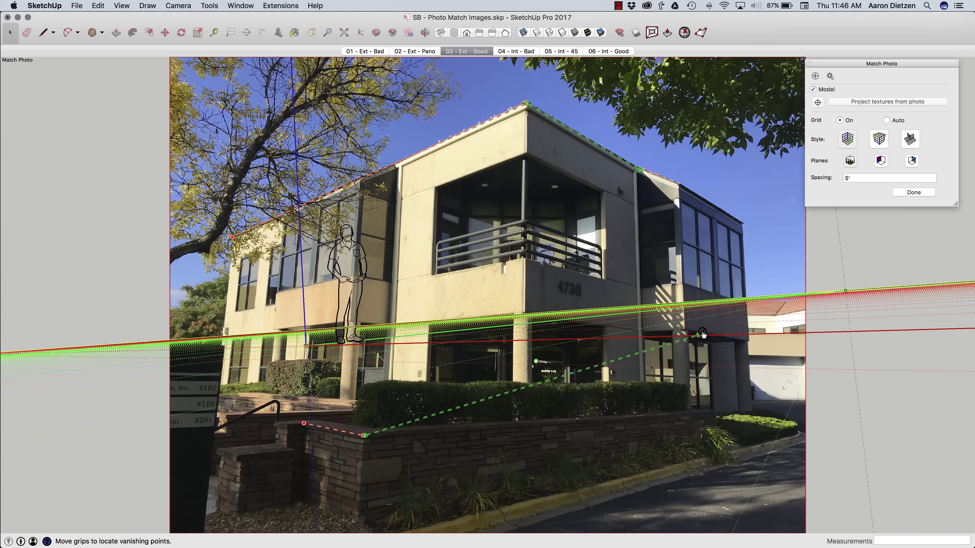
{"action": "left_click_drag", "start_coordinate": [702, 334], "coordinate": [720, 412]}
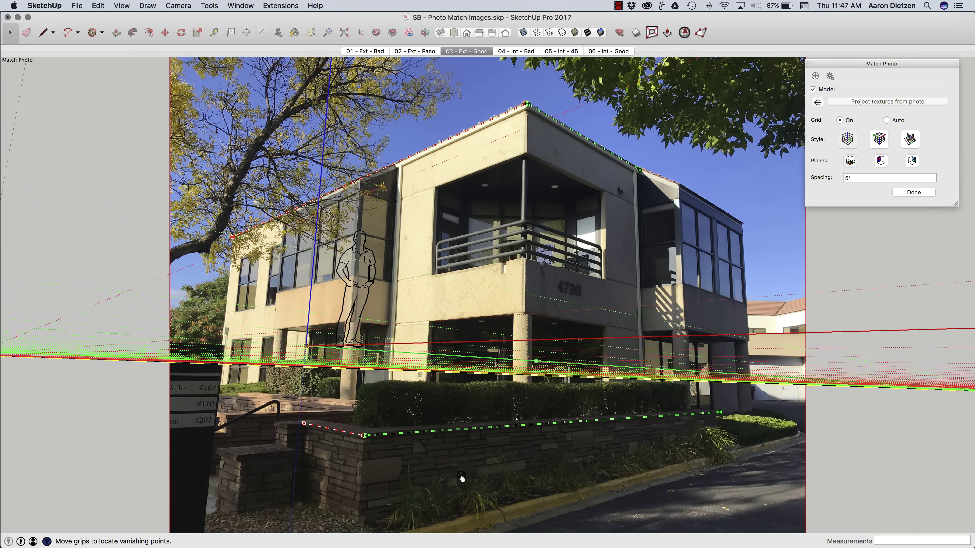
Step: Move the lower green and red vanishing lines down to the base of the stone wall and finish the photo match
{"action": "left_click_drag", "start_coordinate": [365, 436], "coordinate": [359, 513]}
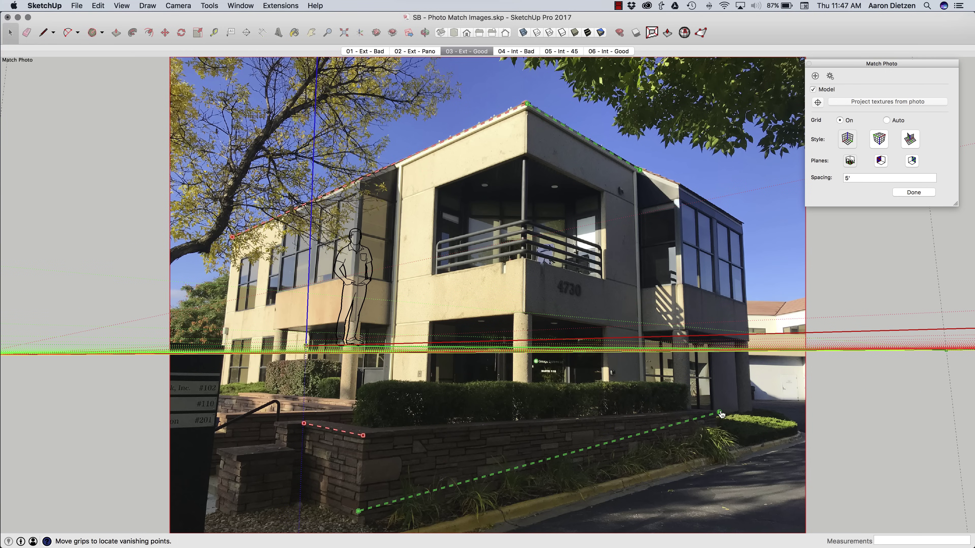
{"action": "left_click_drag", "start_coordinate": [720, 414], "coordinate": [718, 441]}
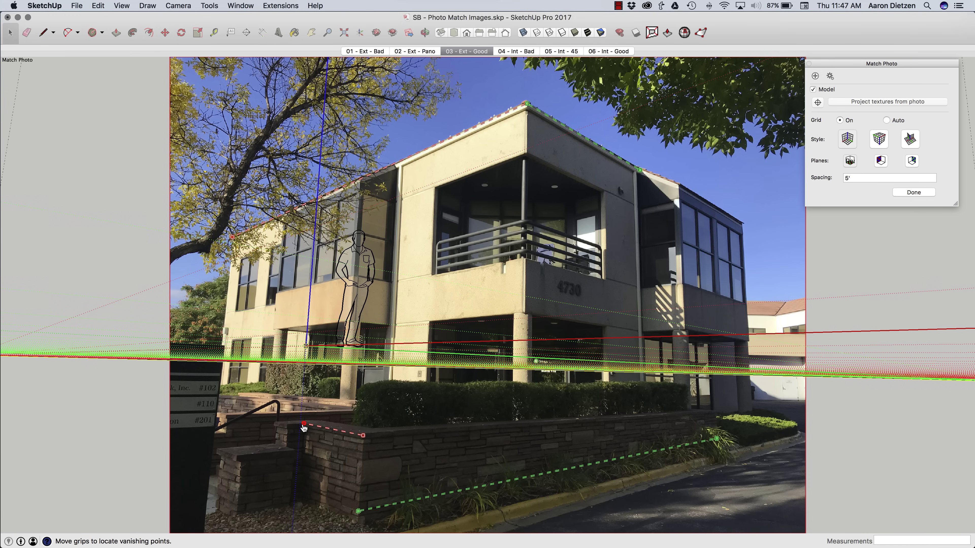
{"action": "left_click_drag", "start_coordinate": [303, 425], "coordinate": [298, 487]}
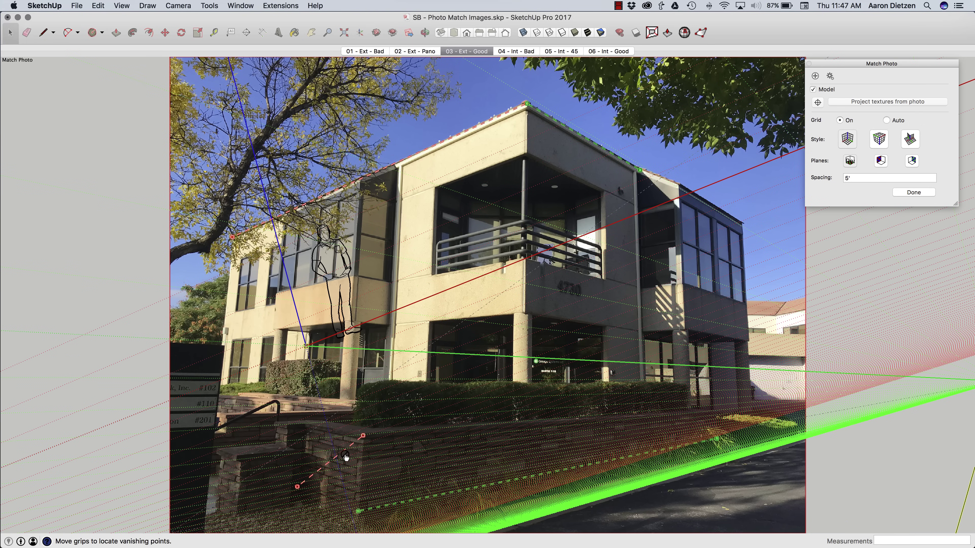
{"action": "left_click_drag", "start_coordinate": [363, 442], "coordinate": [359, 507]}
{"action": "left_click", "coordinate": [918, 192]}
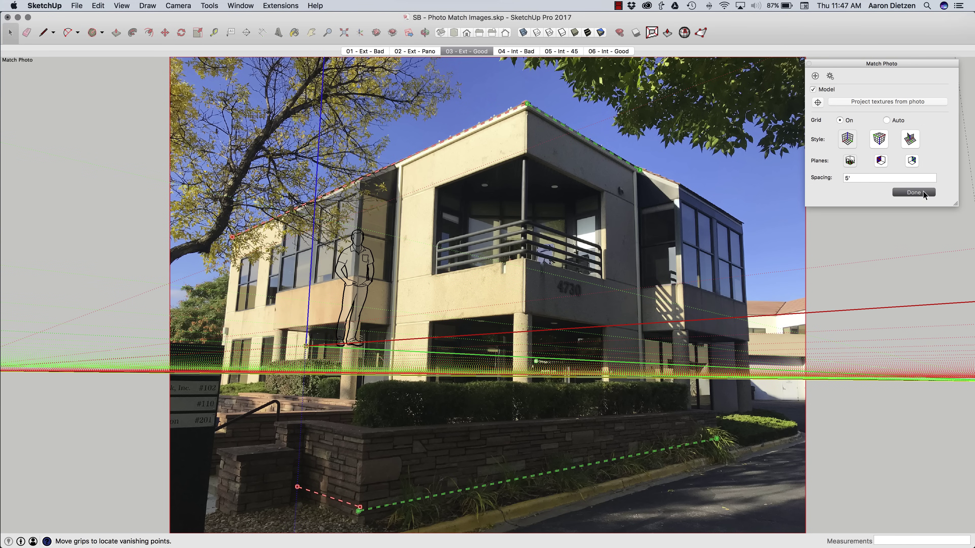
Step: Trace the upper part of the building's right facade with lines, from the roof corner down to the top of the ground-floor opening
{"action": "key", "text": "r"}
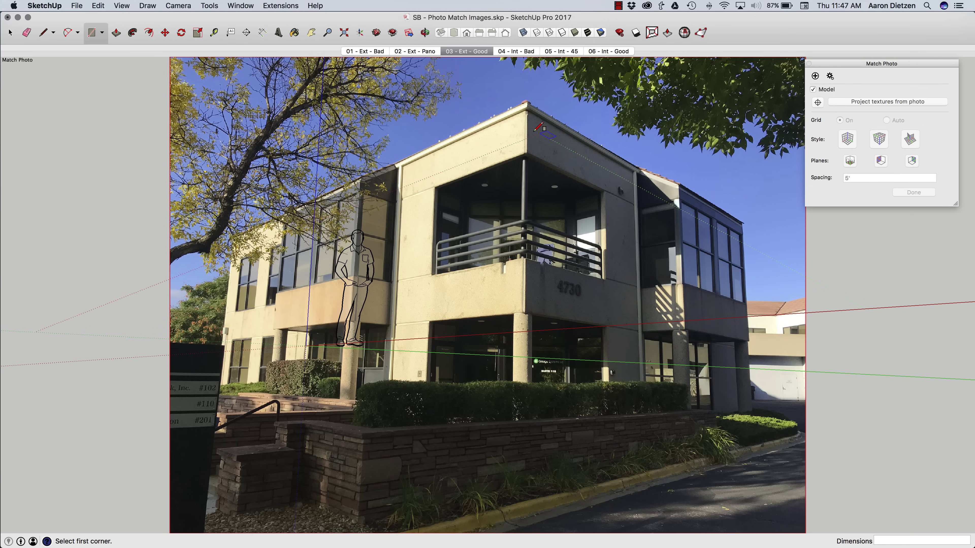
{"action": "left_click", "coordinate": [526, 103]}
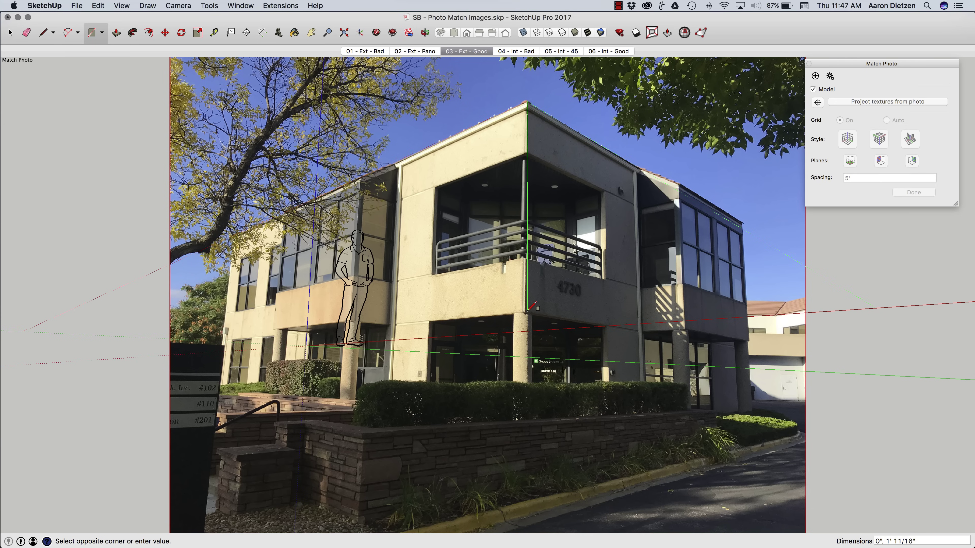
{"action": "key", "text": "l"}
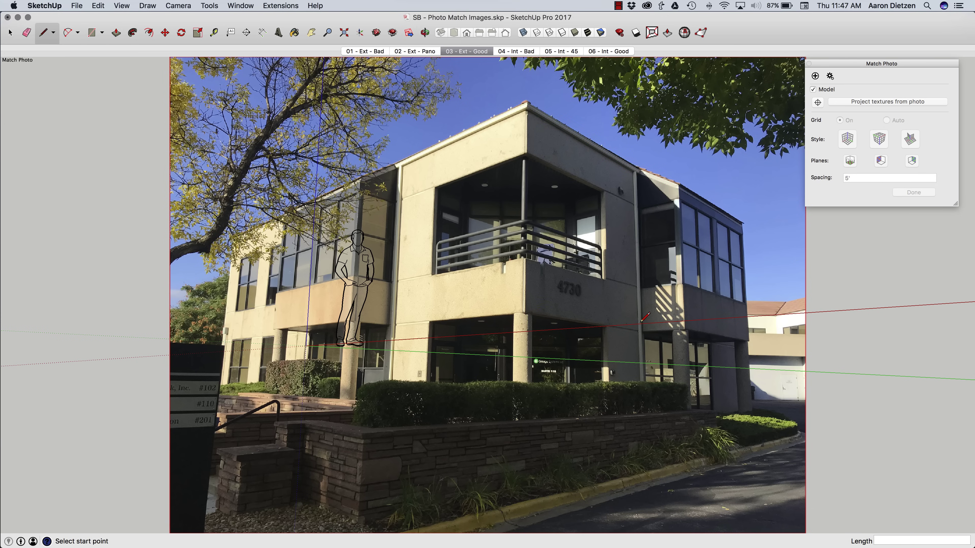
{"action": "left_click", "coordinate": [525, 314]}
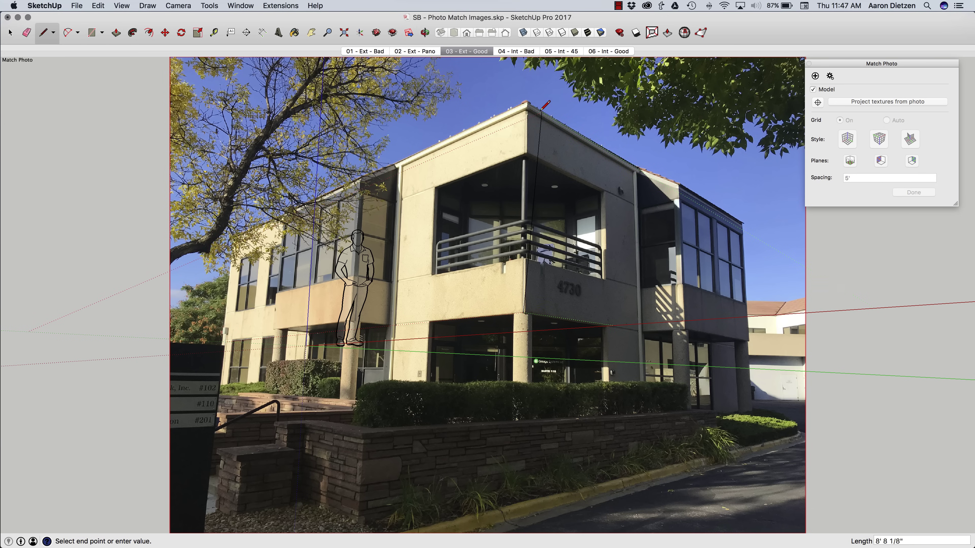
{"action": "left_click", "coordinate": [524, 102]}
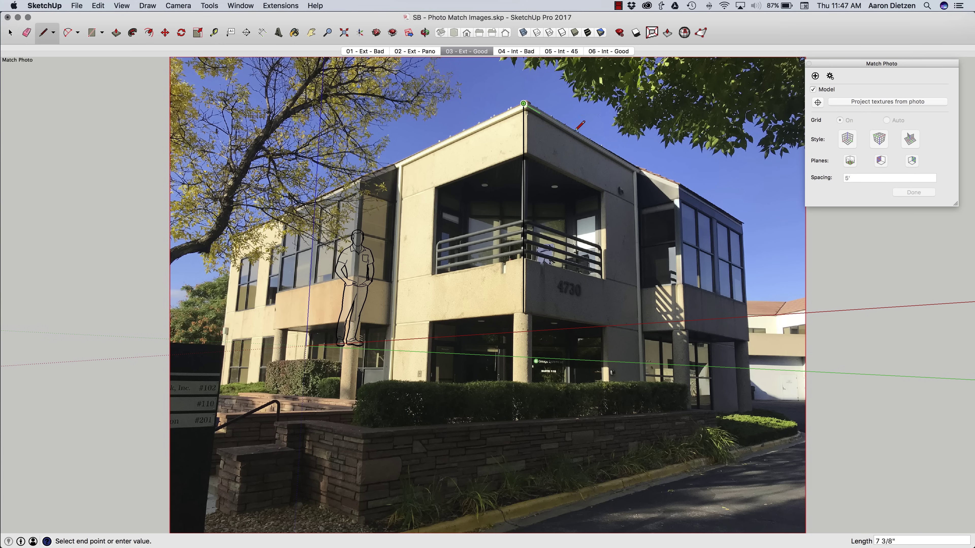
{"action": "left_click", "coordinate": [639, 168]}
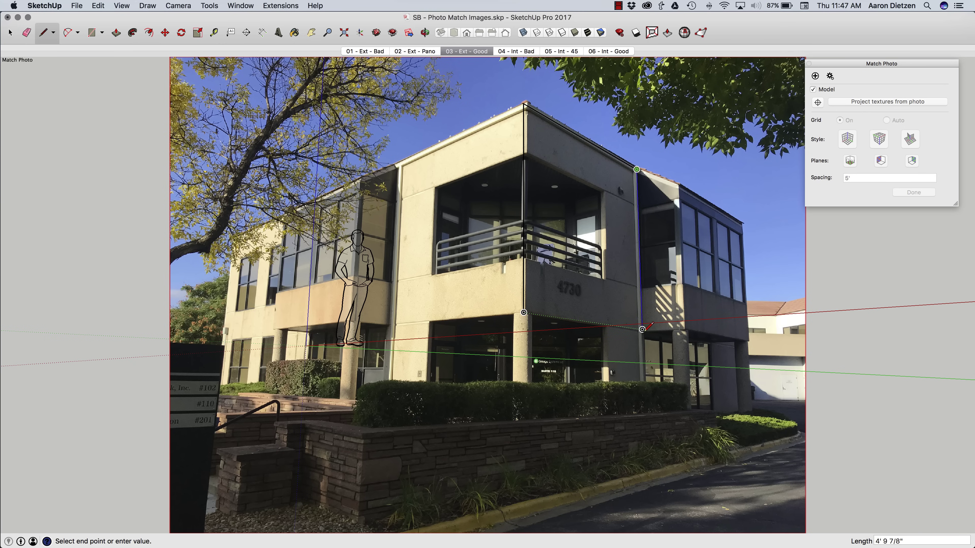
{"action": "left_click", "coordinate": [642, 330]}
{"action": "left_click", "coordinate": [524, 312]}
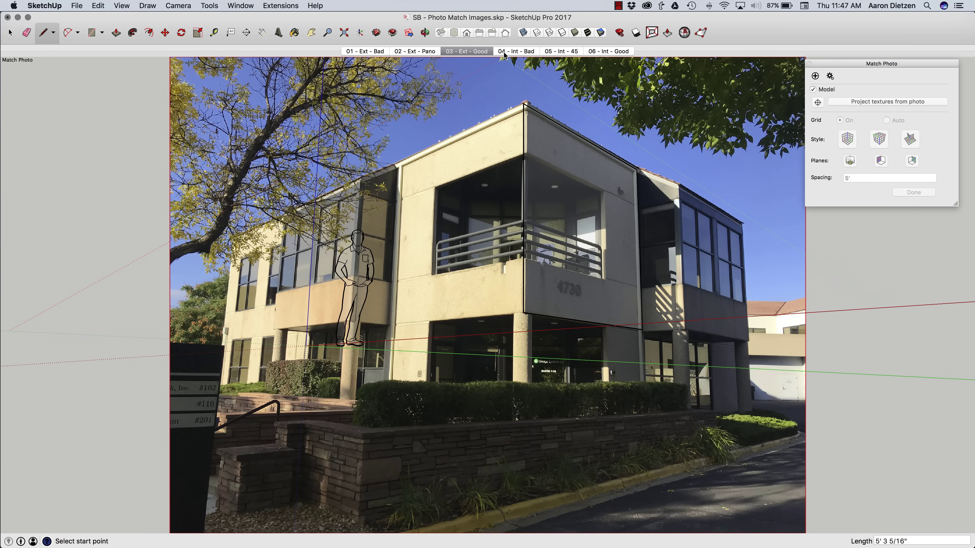
Step: Select the traced facade outline and delete it
{"action": "key", "text": "space"}
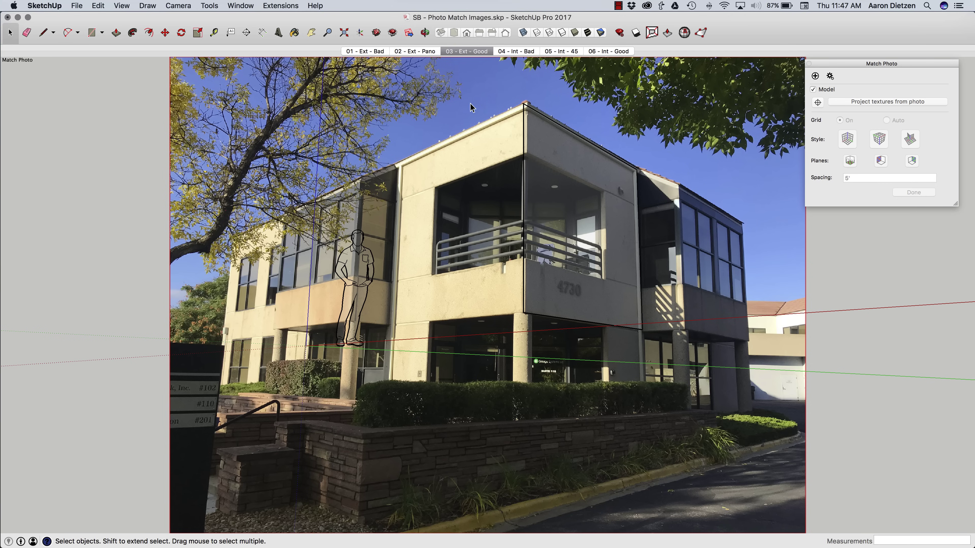
{"action": "mouse_move", "coordinate": [482, 96]}
{"action": "left_mouse_down"}
{"action": "mouse_move", "coordinate": [637, 293]}
{"action": "mouse_move", "coordinate": [665, 359]}
{"action": "left_mouse_up"}
{"action": "key", "text": "Delete"}
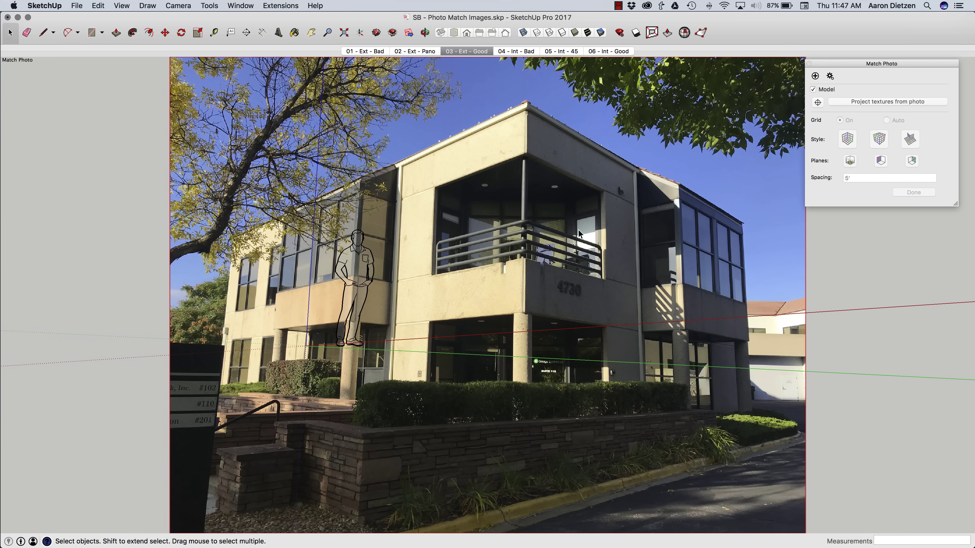
Step: View the interior photo scenes 04 - Int - Bad and 05 - Int - 45, ending on 06 - Int - Good
{"action": "left_click", "coordinate": [508, 52]}
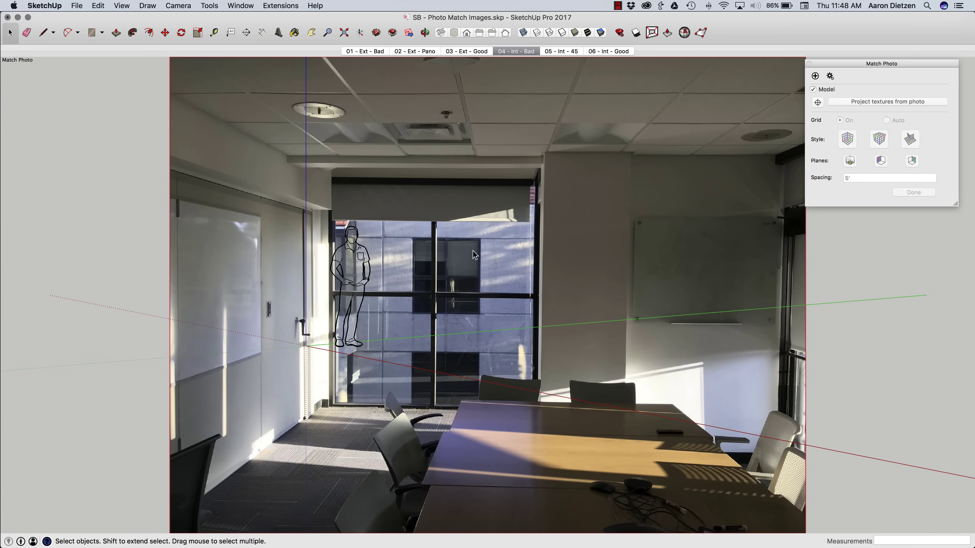
{"action": "left_click", "coordinate": [559, 52]}
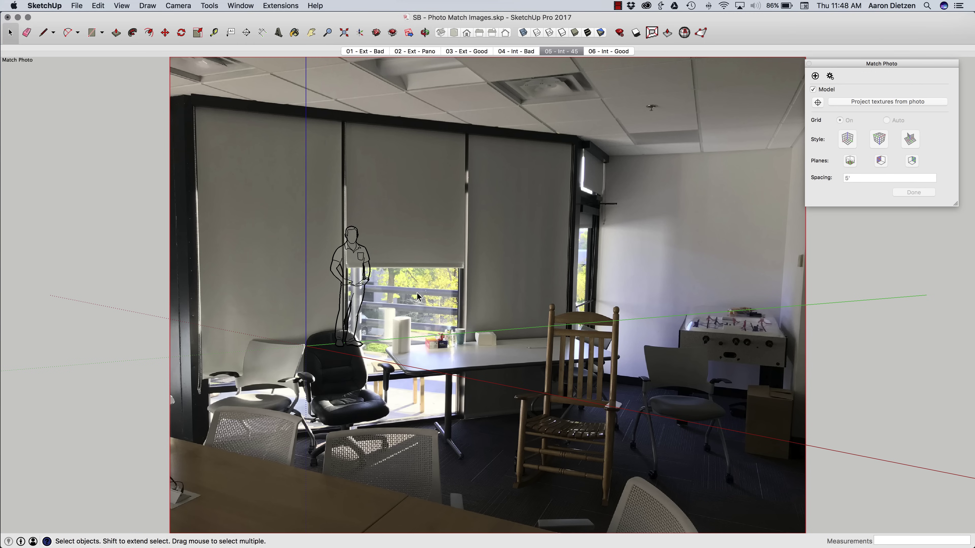
{"action": "left_click", "coordinate": [607, 52]}
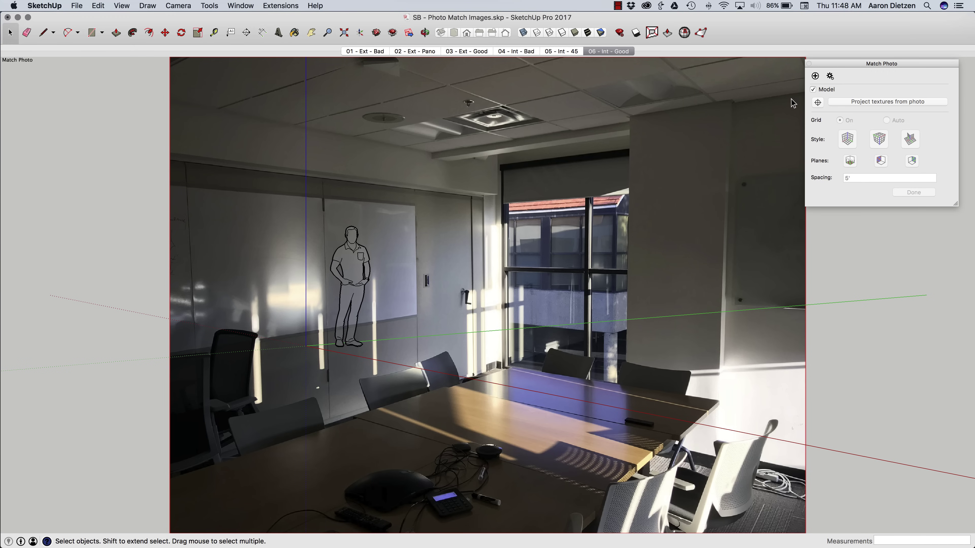
Step: Edit this scene's photo match, aligning the upper green vanishing line with the soffit edge above the window and the upper red with the whiteboard wall's top edge
{"action": "left_click", "coordinate": [829, 76]}
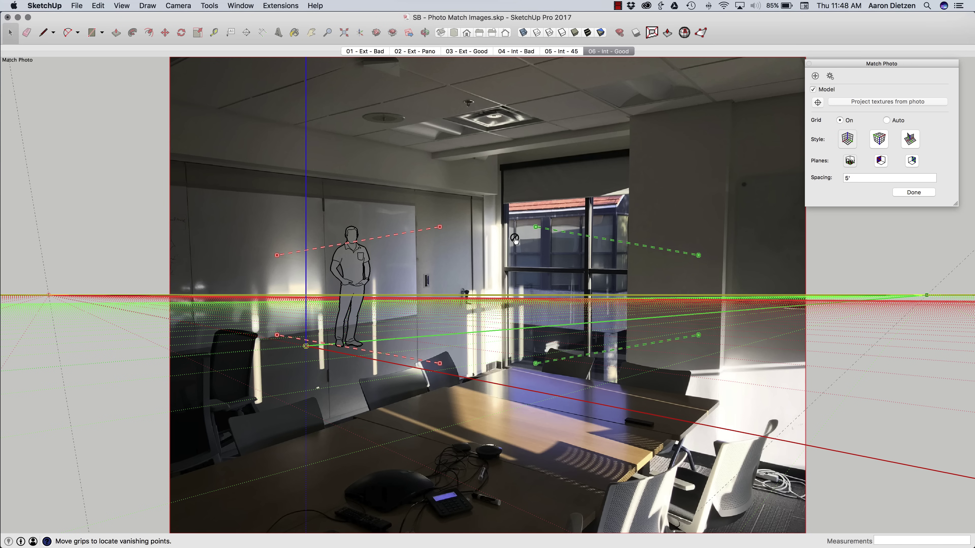
{"action": "left_click_drag", "start_coordinate": [535, 224], "coordinate": [431, 159]}
{"action": "left_click_drag", "start_coordinate": [700, 258], "coordinate": [626, 131]}
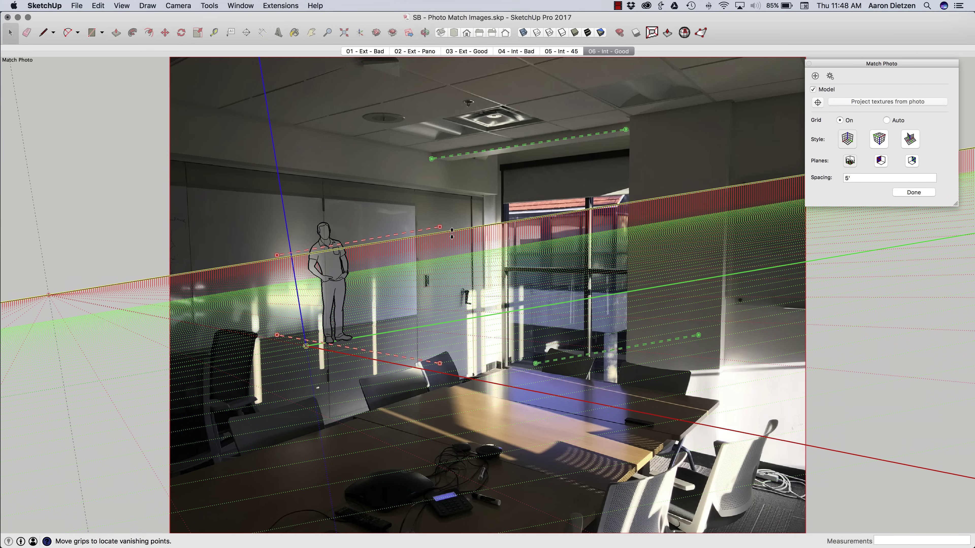
{"action": "left_click_drag", "start_coordinate": [440, 227], "coordinate": [450, 194]}
{"action": "left_click_drag", "start_coordinate": [274, 251], "coordinate": [193, 158]}
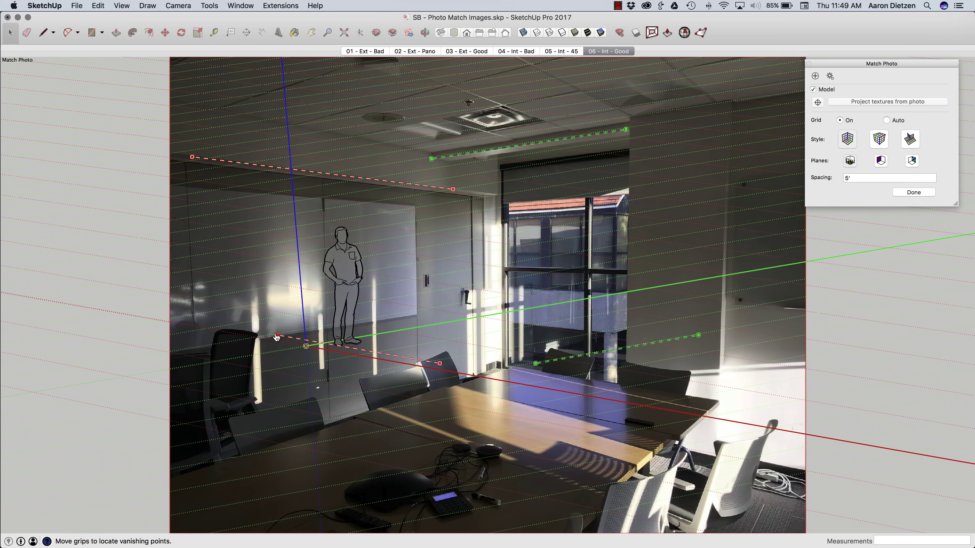
Step: Align the lower red vanishing line with the conference table's long edge beside the whiteboard wall and the lower green with its end edge near the window
{"action": "left_click_drag", "start_coordinate": [278, 335], "coordinate": [225, 463]}
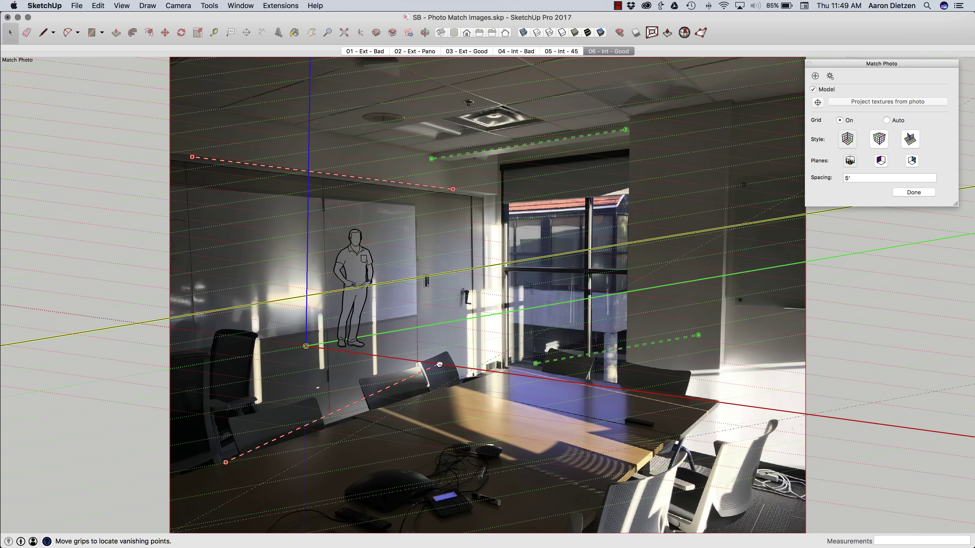
{"action": "left_click_drag", "start_coordinate": [440, 364], "coordinate": [466, 381]}
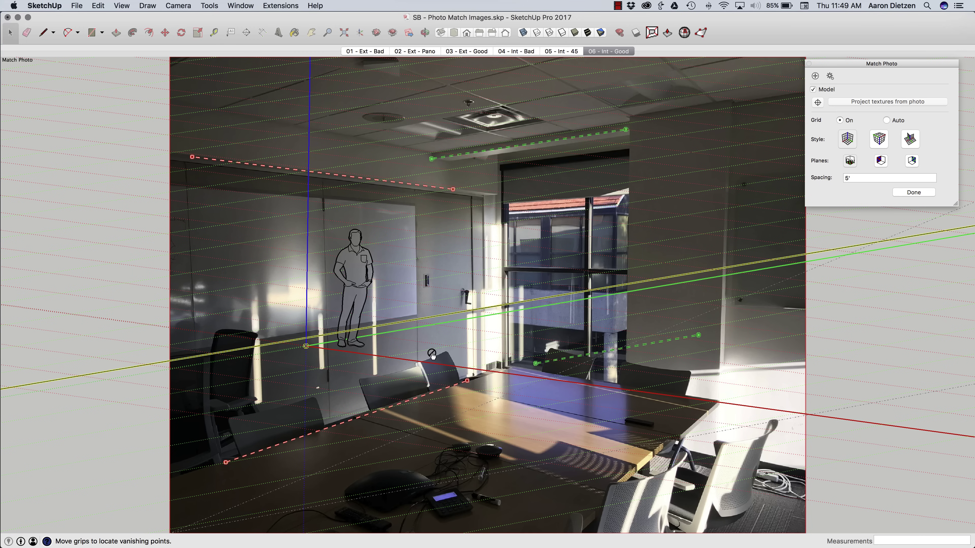
{"action": "left_click_drag", "start_coordinate": [535, 363], "coordinate": [515, 367]}
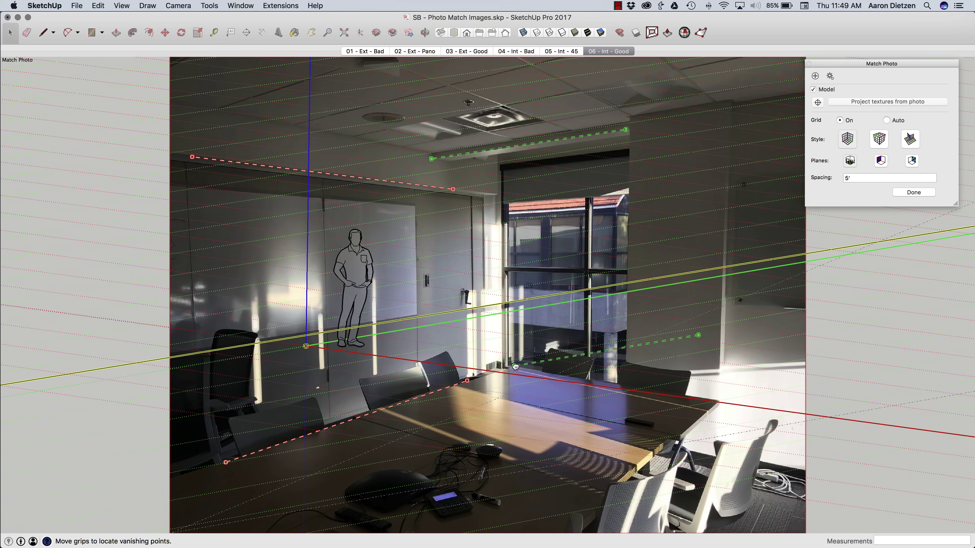
{"action": "left_click_drag", "start_coordinate": [697, 335], "coordinate": [714, 401]}
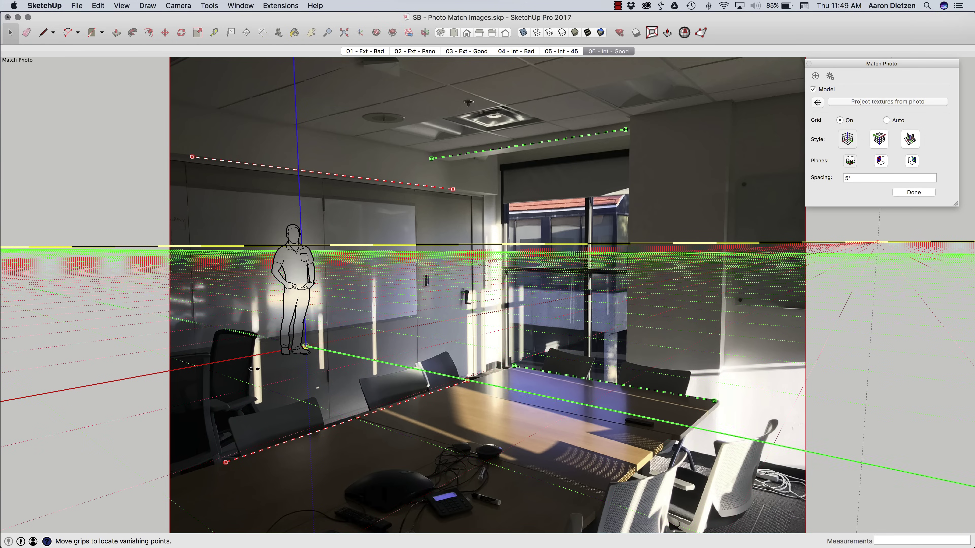